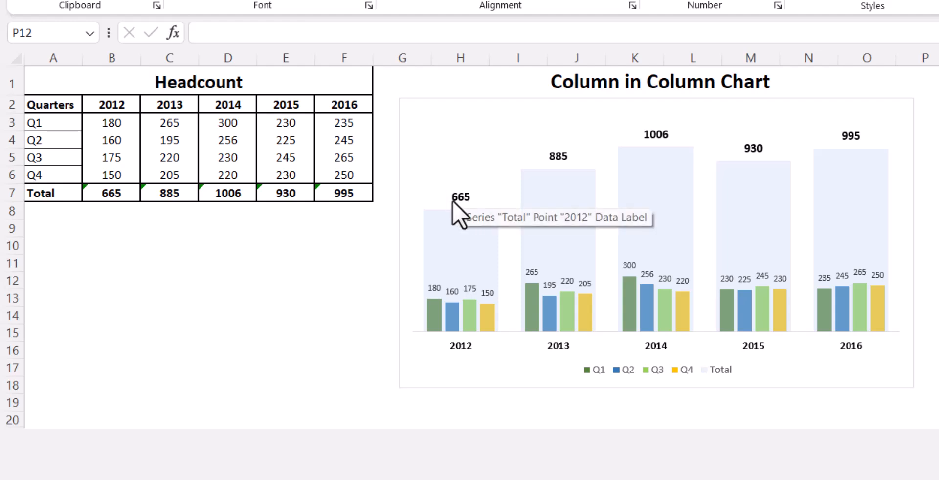
{"action": "mouse_move", "coordinate": [433, 324]}
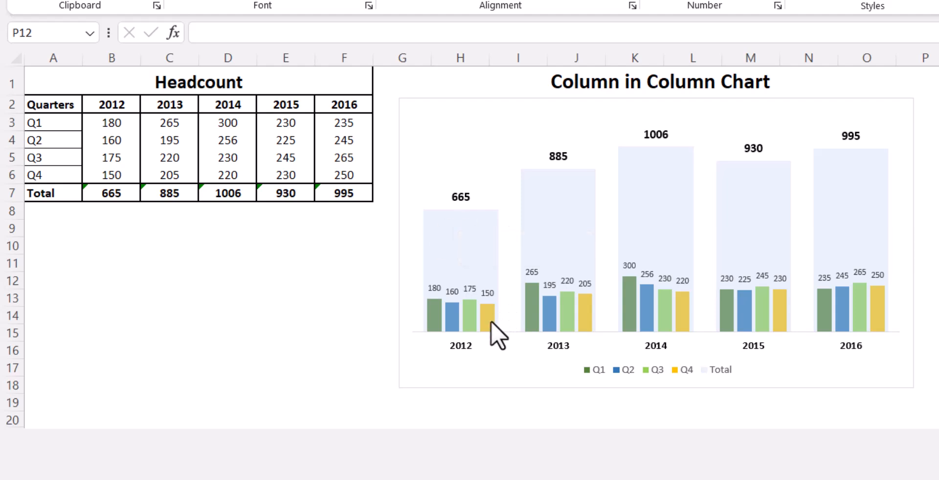
{"action": "mouse_move", "coordinate": [478, 326]}
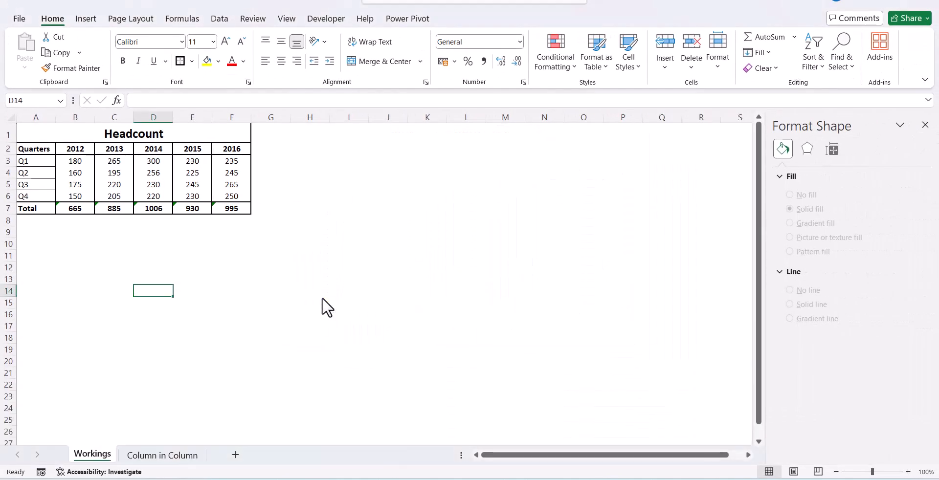
Insert a 2-D clustered column chart from the headcount data in A3:F7, including the Total row
{"action": "left_click_drag", "start_coordinate": [42, 160], "coordinate": [224, 210]}
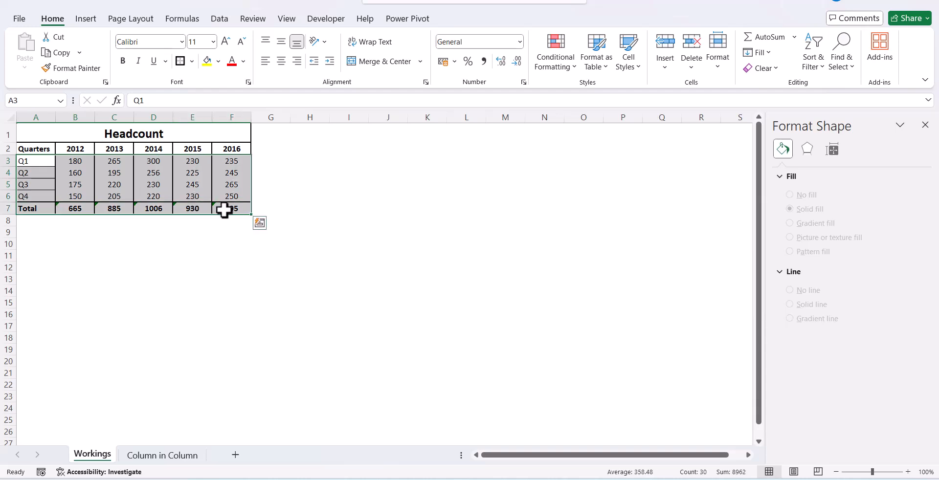
{"action": "left_click", "coordinate": [85, 19]}
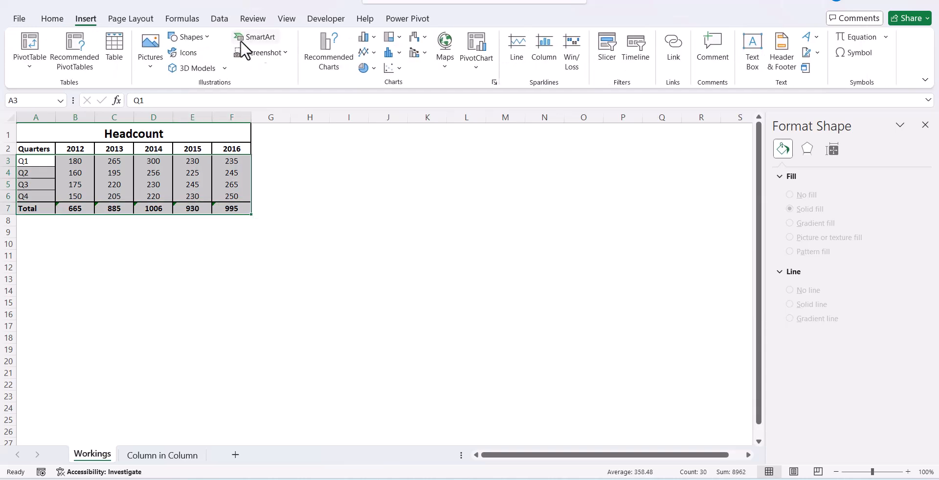
{"action": "left_click", "coordinate": [369, 36]}
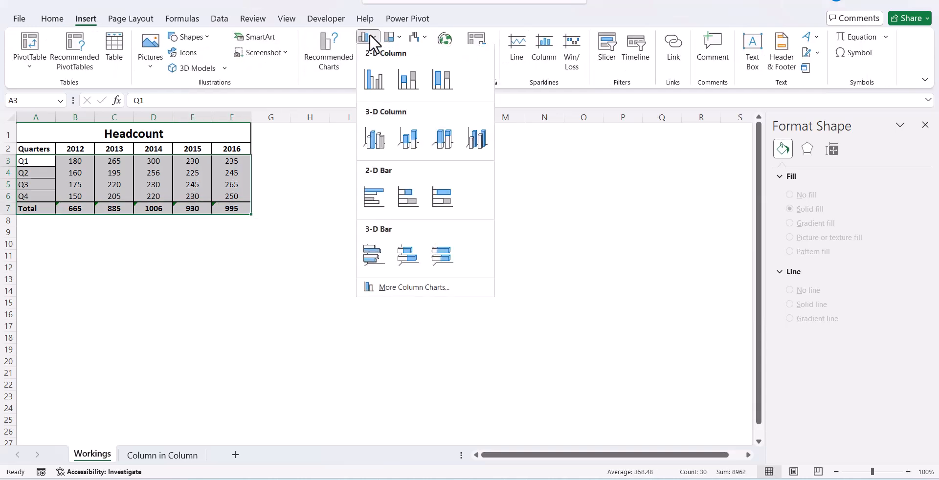
{"action": "left_click", "coordinate": [376, 79]}
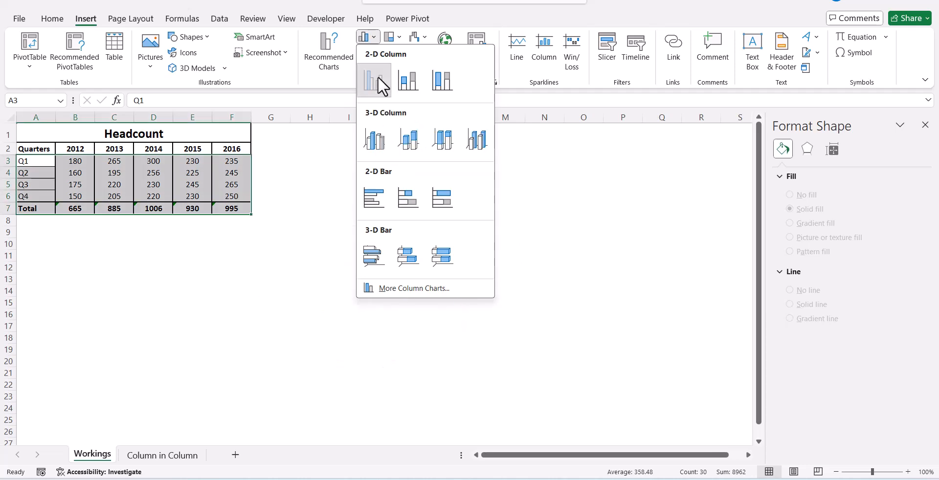
Move the new chart beside the headcount table and delete its horizontal gridlines
{"action": "left_click_drag", "start_coordinate": [428, 199], "coordinate": [495, 152]}
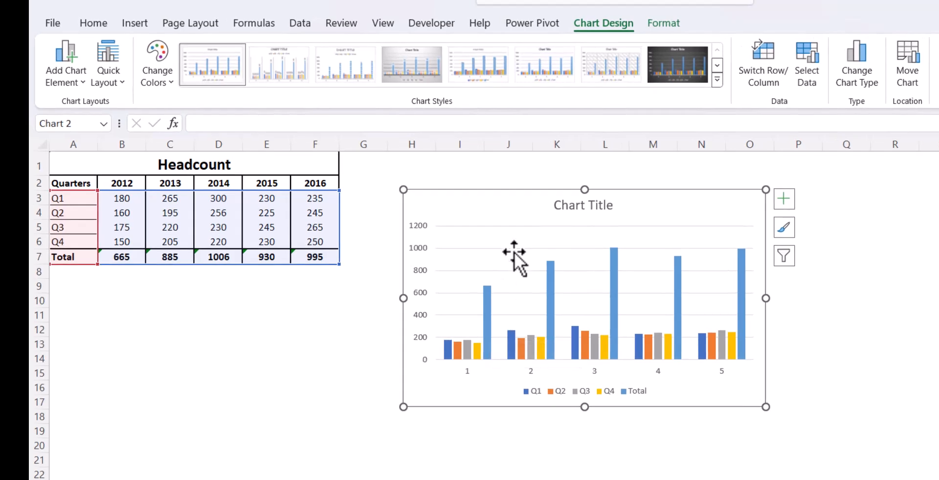
{"action": "left_click", "coordinate": [391, 201]}
{"action": "key", "text": "Delete"}
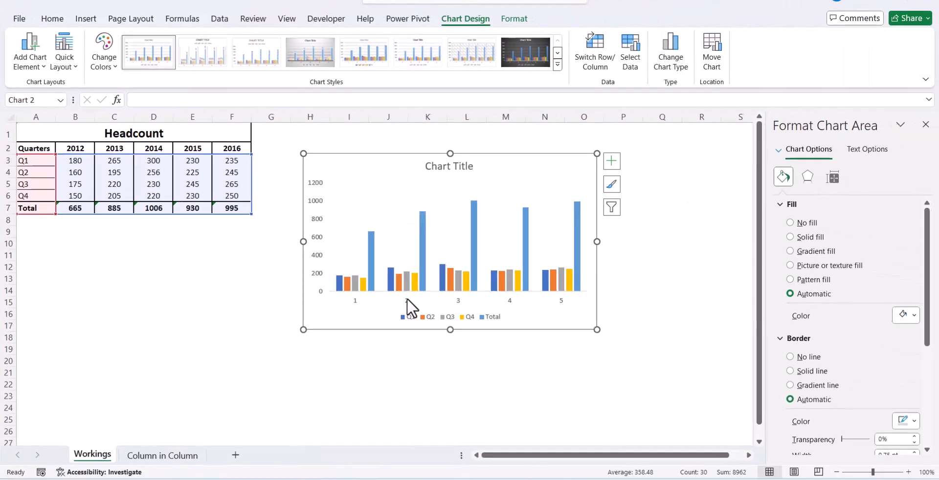
Use the years in B2:F2 as the chart's horizontal axis labels
{"action": "left_click", "coordinate": [405, 301]}
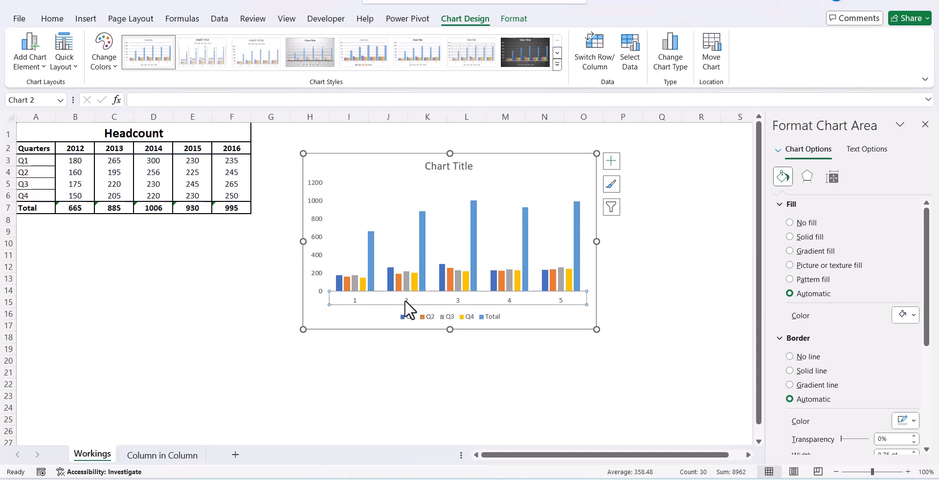
{"action": "left_click", "coordinate": [631, 49]}
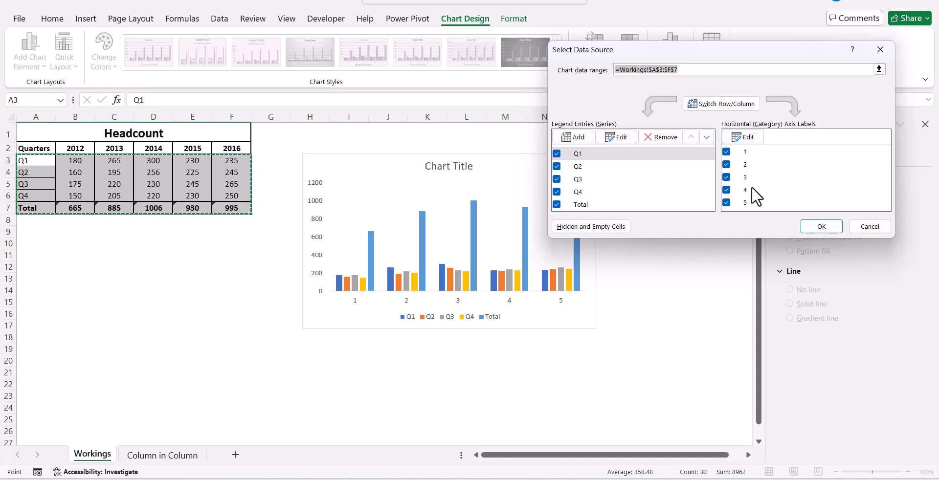
{"action": "left_click", "coordinate": [744, 139]}
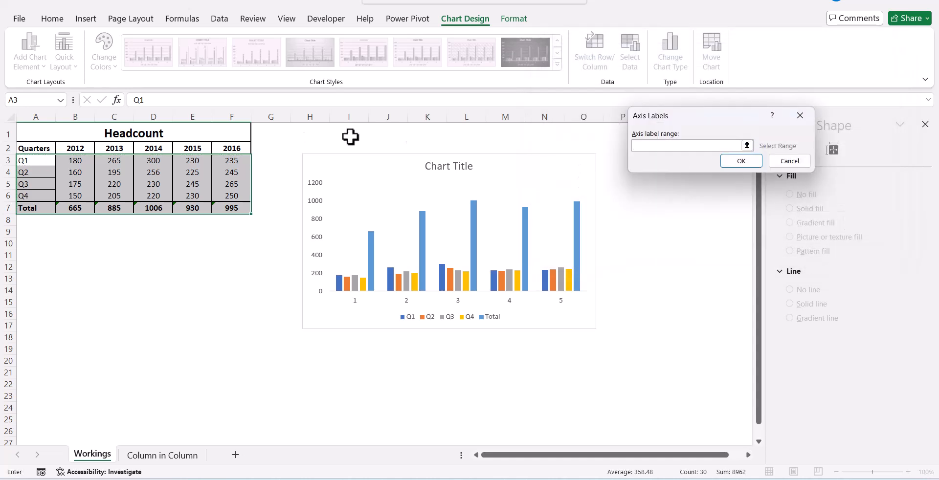
{"action": "left_click_drag", "start_coordinate": [74, 148], "coordinate": [230, 149]}
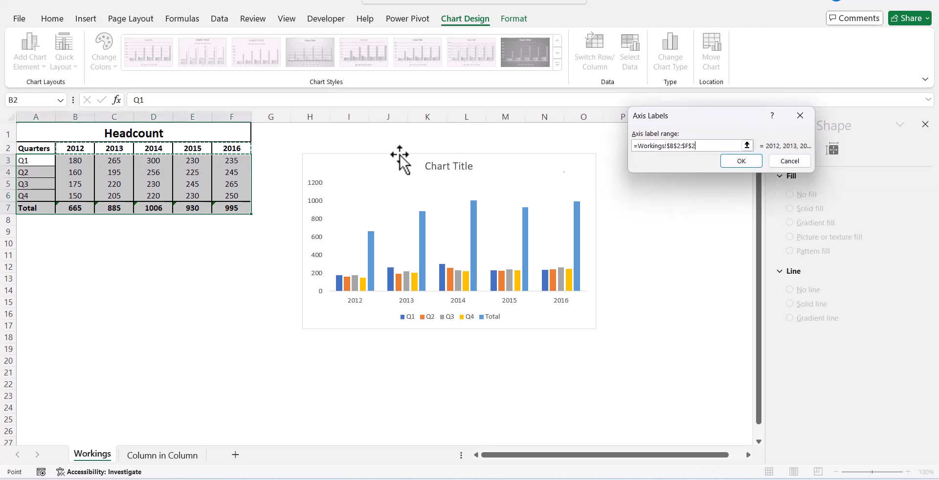
{"action": "left_click", "coordinate": [752, 163]}
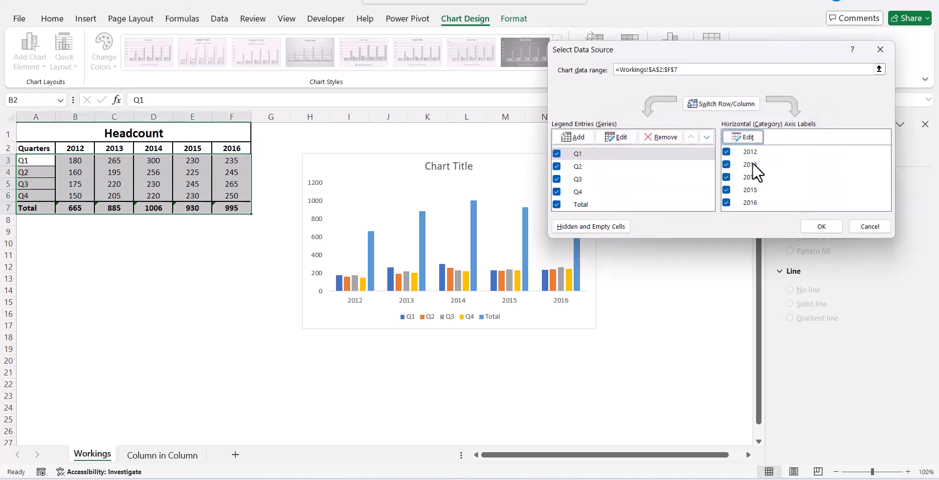
{"action": "left_click", "coordinate": [823, 228]}
{"action": "left_click", "coordinate": [715, 296]}
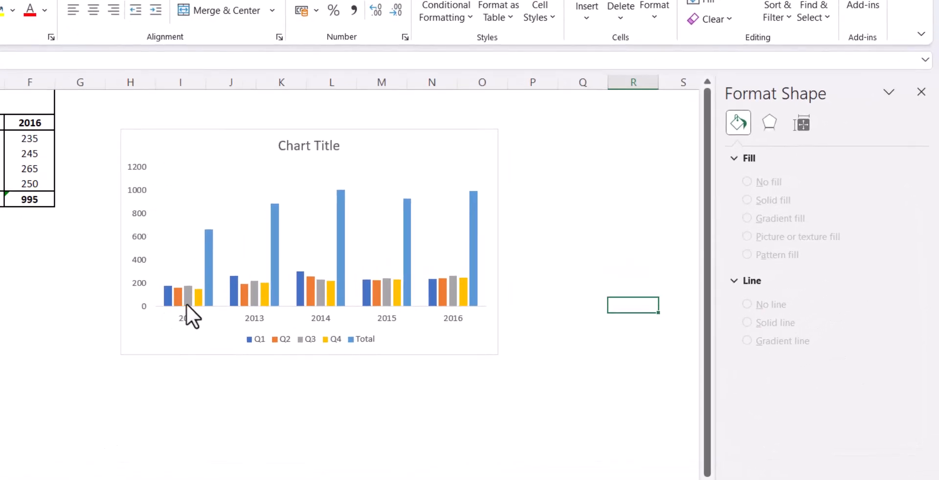
Fill the Q1 columns of the chart with a dark green theme colour
{"action": "mouse_move", "coordinate": [213, 295]}
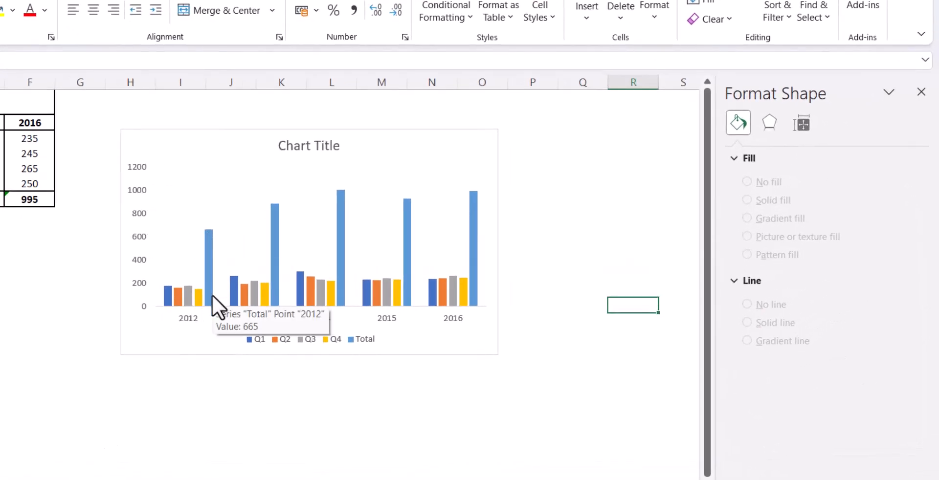
{"action": "left_click", "coordinate": [169, 299]}
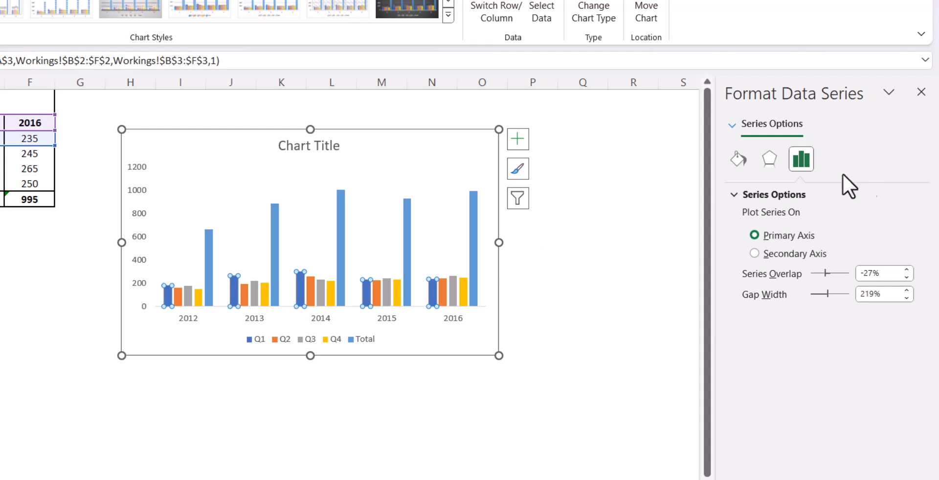
{"action": "left_click", "coordinate": [737, 163]}
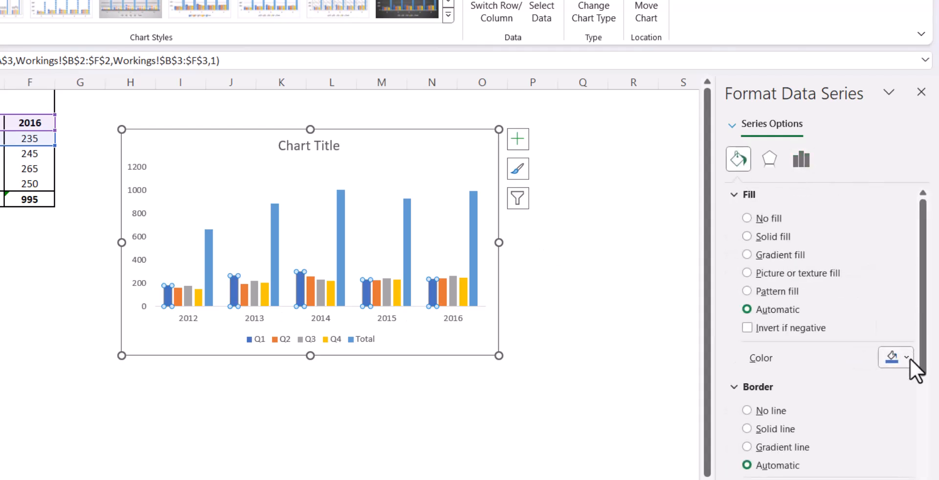
{"action": "left_click", "coordinate": [907, 357]}
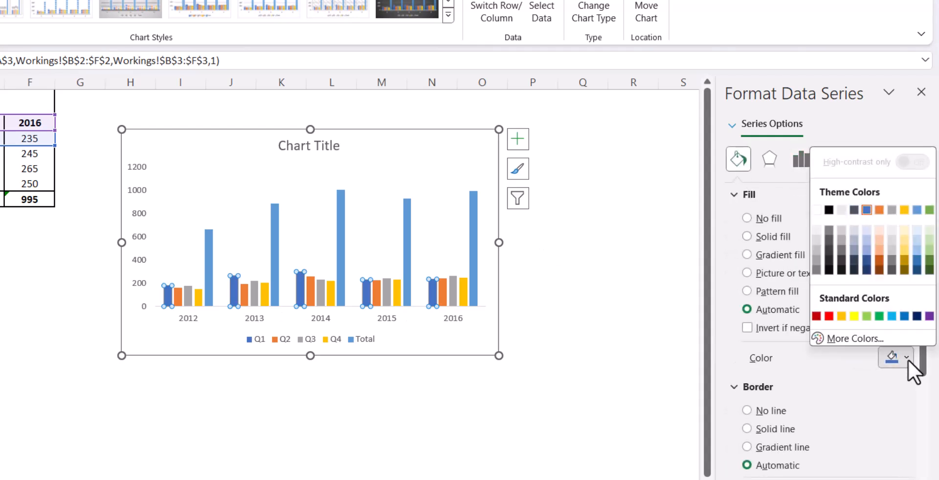
{"action": "left_click", "coordinate": [928, 260]}
Fill the Q2 columns with standard light blue and the Q3 columns with standard light green
{"action": "left_click", "coordinate": [178, 297]}
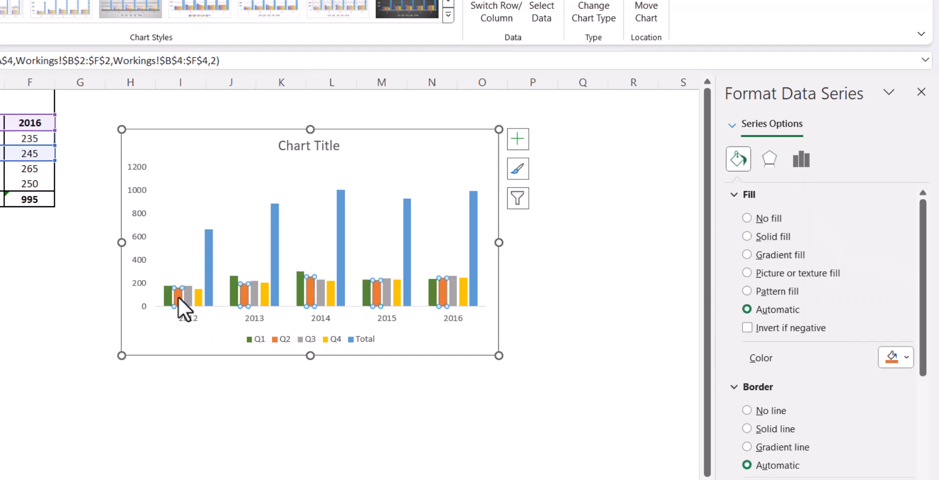
{"action": "left_click", "coordinate": [907, 358]}
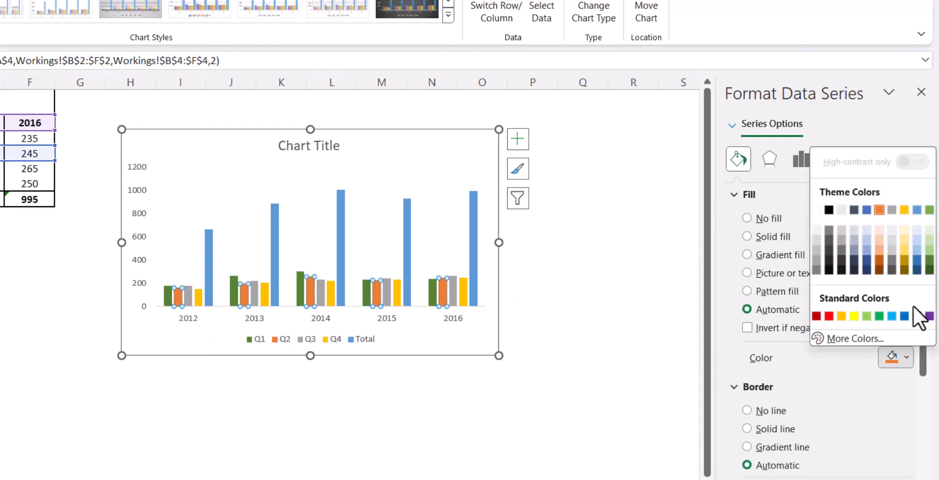
{"action": "left_click", "coordinate": [893, 318]}
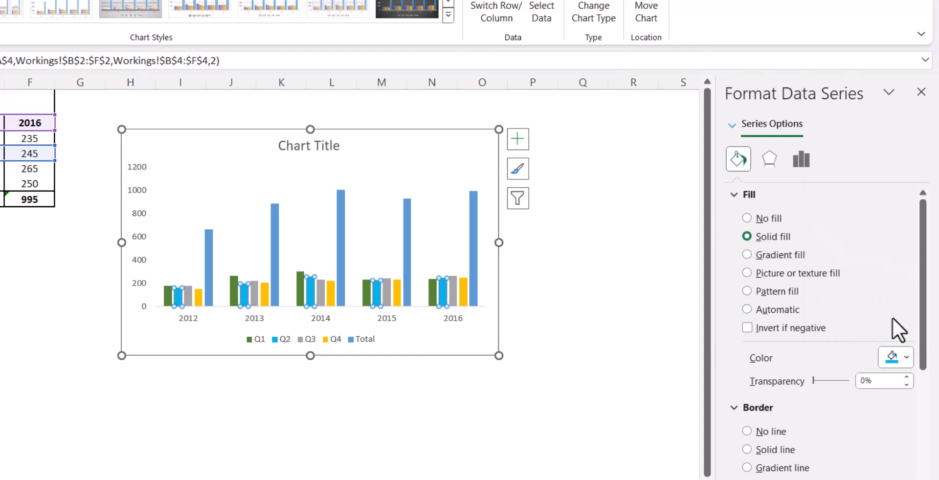
{"action": "left_click", "coordinate": [189, 303]}
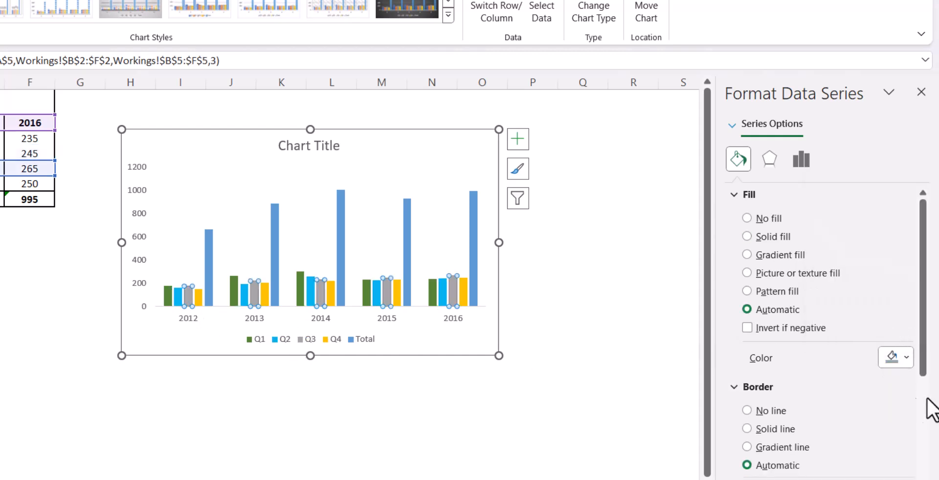
{"action": "left_click", "coordinate": [902, 359]}
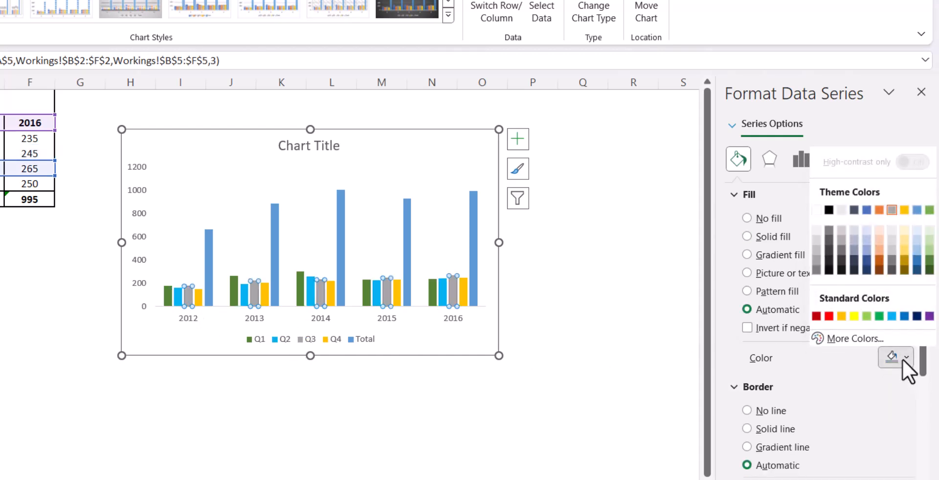
{"action": "left_click", "coordinate": [867, 315]}
{"action": "left_click", "coordinate": [531, 409]}
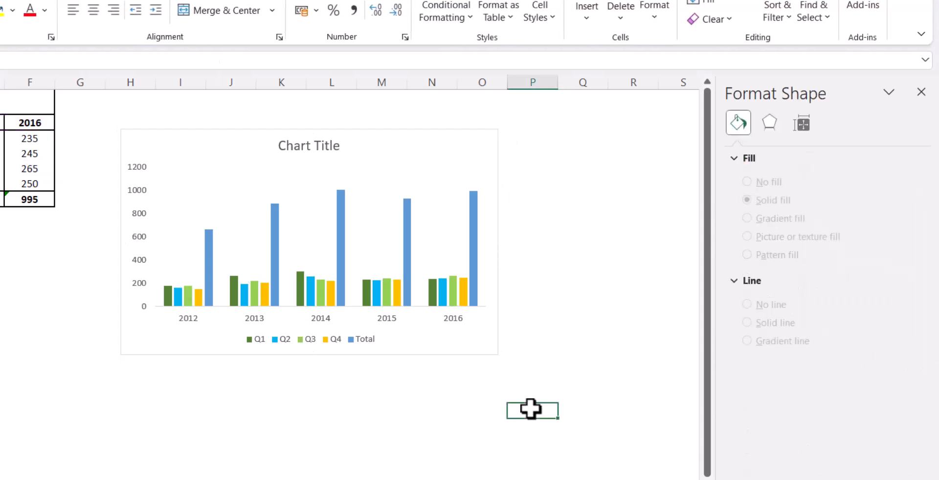
Add data labels to the Q1 columns
{"action": "left_click", "coordinate": [164, 300]}
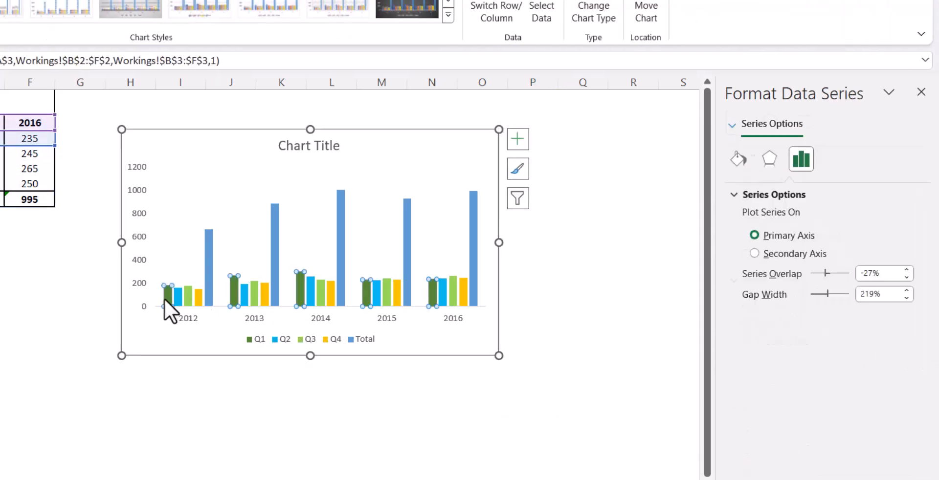
{"action": "right_click", "coordinate": [165, 299]}
{"action": "left_click", "coordinate": [207, 428]}
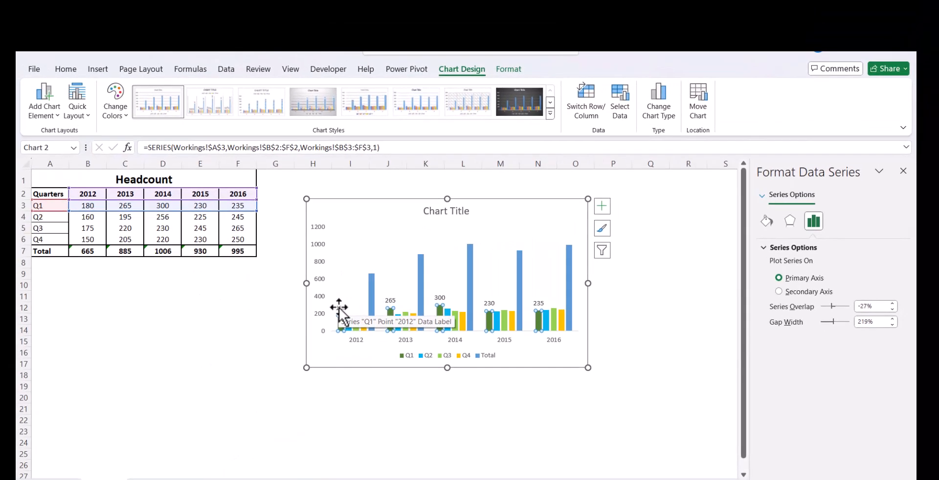
Set the font size of the Q1 data labels to 7
{"action": "left_click", "coordinate": [339, 308]}
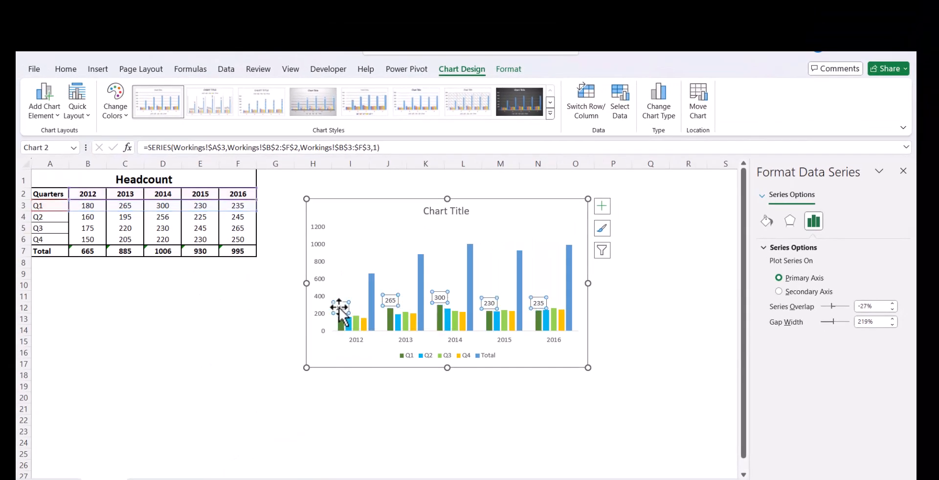
{"action": "left_click", "coordinate": [61, 69]}
{"action": "left_click", "coordinate": [241, 93]}
{"action": "left_click", "coordinate": [241, 92]}
{"action": "left_click", "coordinate": [241, 93]}
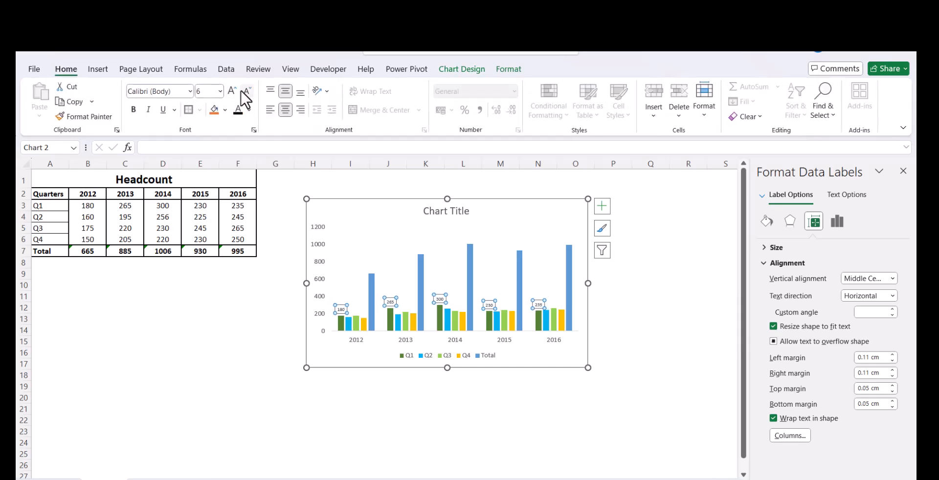
{"action": "left_click", "coordinate": [232, 92]}
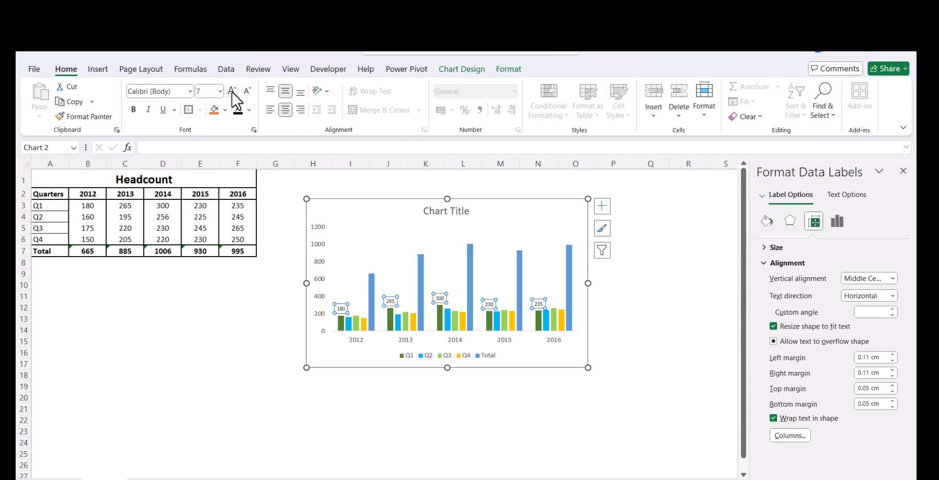
{"action": "left_click", "coordinate": [382, 386]}
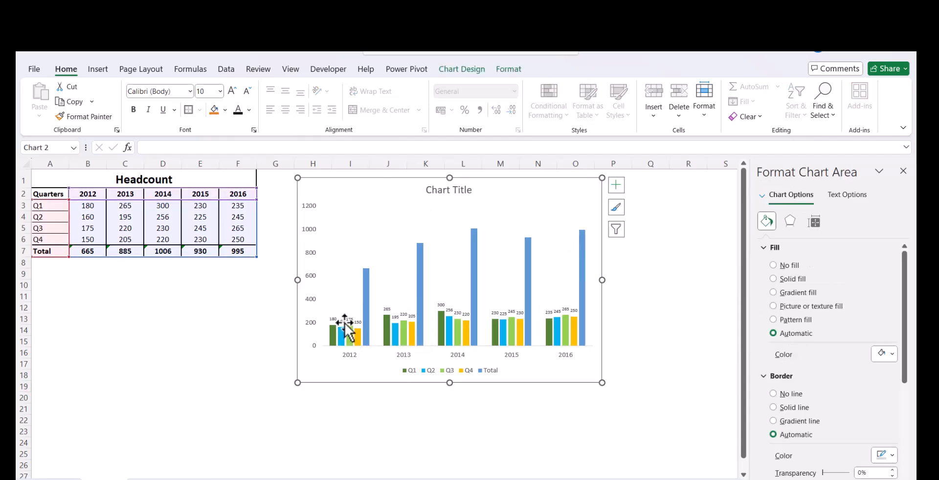
Add data labels to the Total columns
{"action": "mouse_move", "coordinate": [357, 339]}
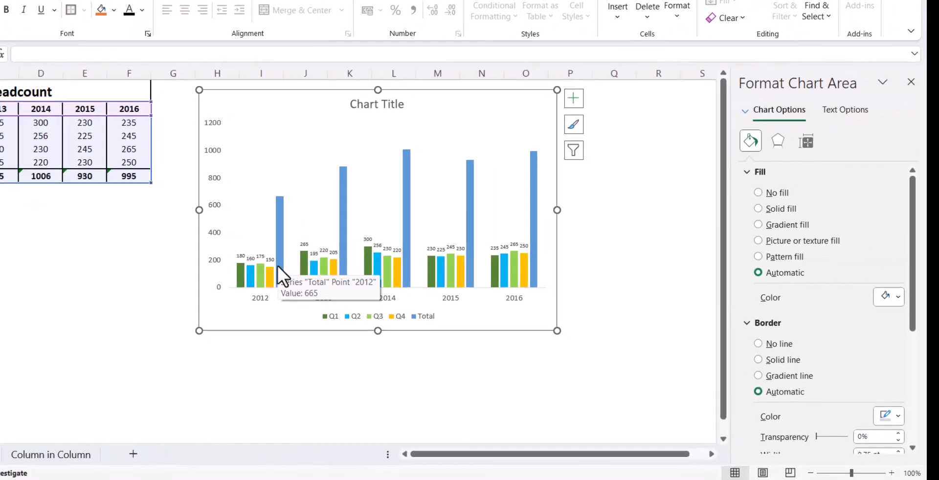
{"action": "left_click", "coordinate": [318, 272]}
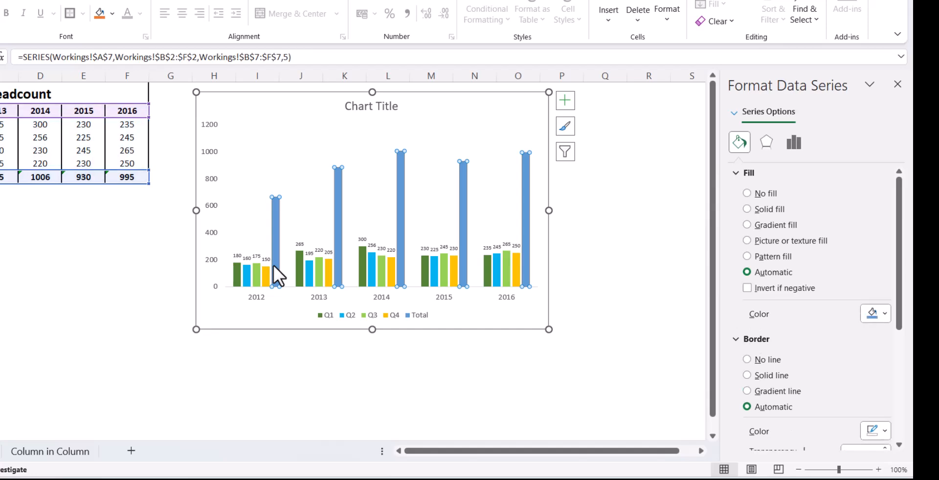
{"action": "right_click", "coordinate": [274, 265]}
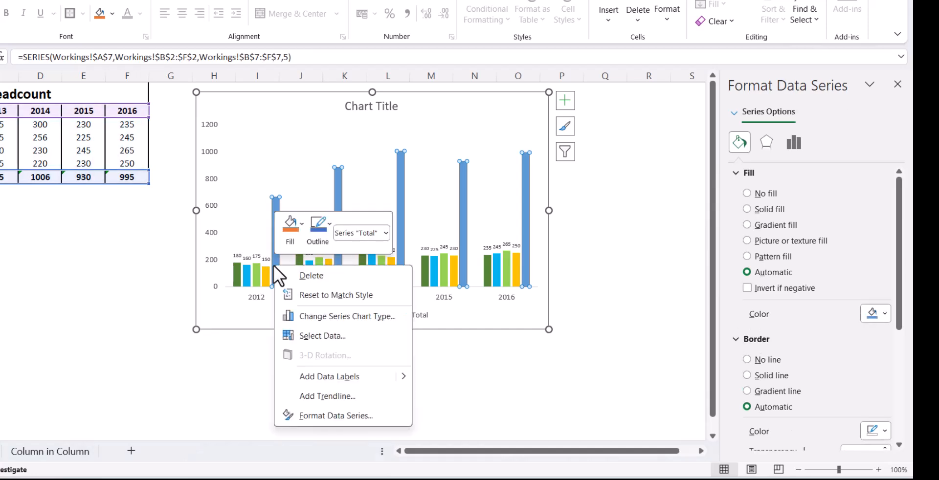
{"action": "left_click", "coordinate": [319, 373]}
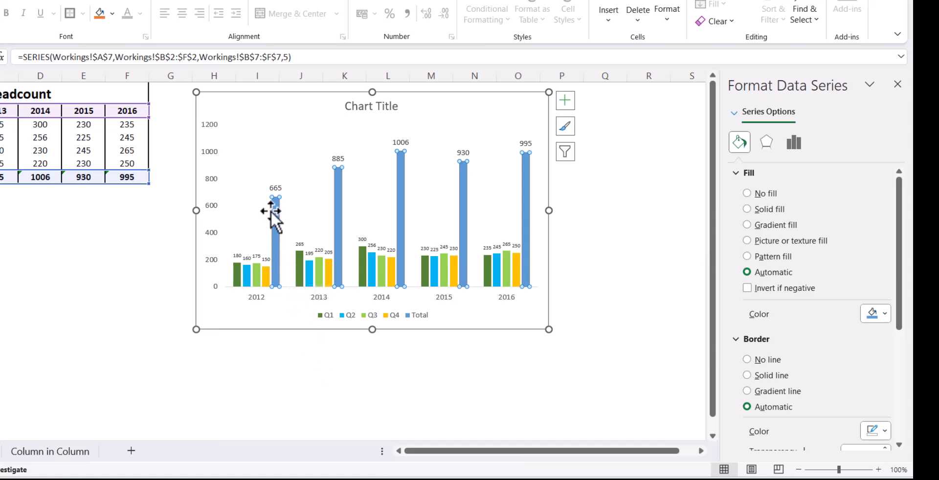
Plot the Total series on the secondary axis and set its series overlap to 100%
{"action": "left_click", "coordinate": [795, 141]}
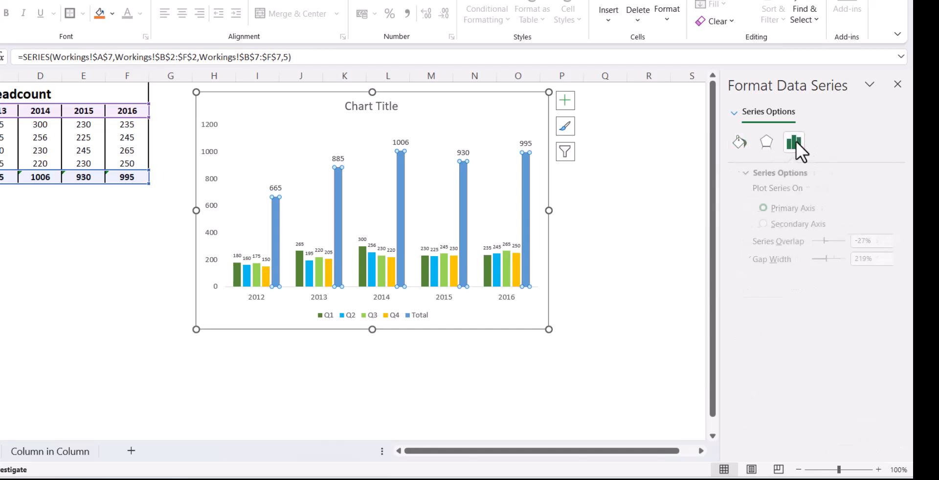
{"action": "left_click", "coordinate": [753, 224]}
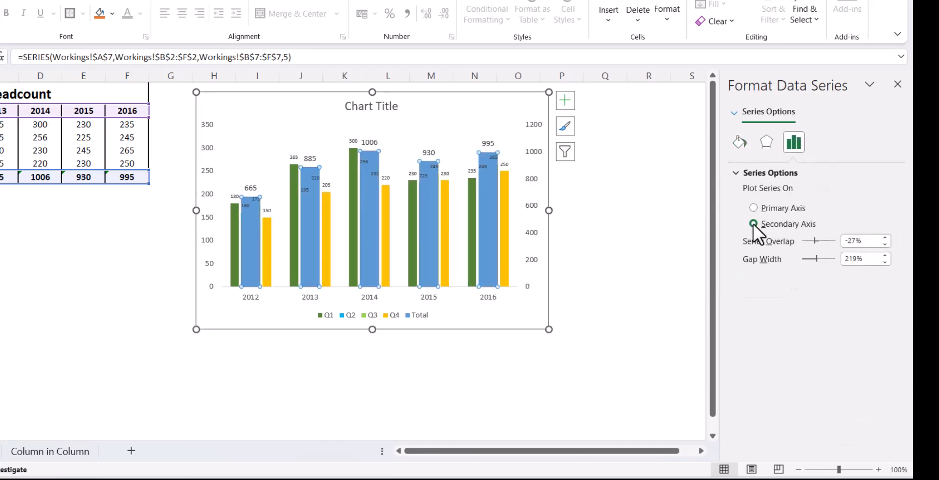
{"action": "left_click_drag", "start_coordinate": [815, 242], "coordinate": [824, 242]}
Set the gap width of the Total series to 30%
{"action": "left_click", "coordinate": [811, 259]}
{"action": "type", "text": "3"}
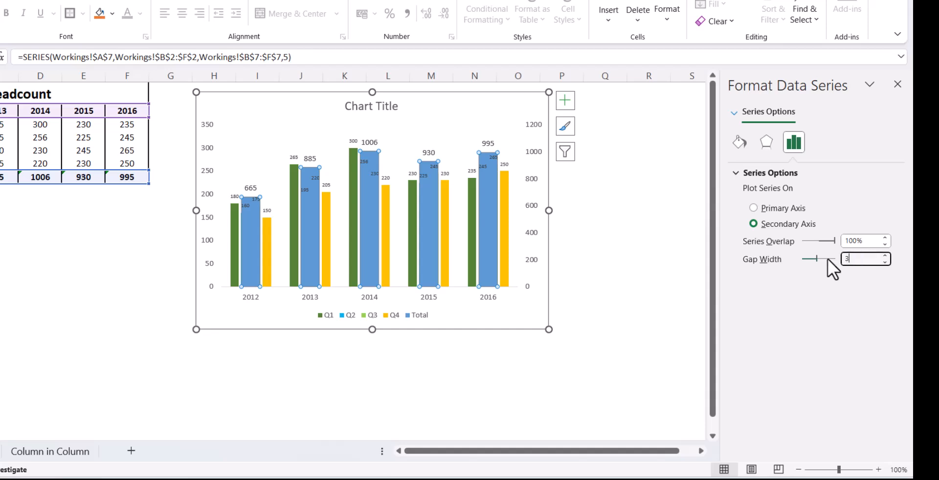
{"action": "type", "text": "0"}
{"action": "key", "text": "Return"}
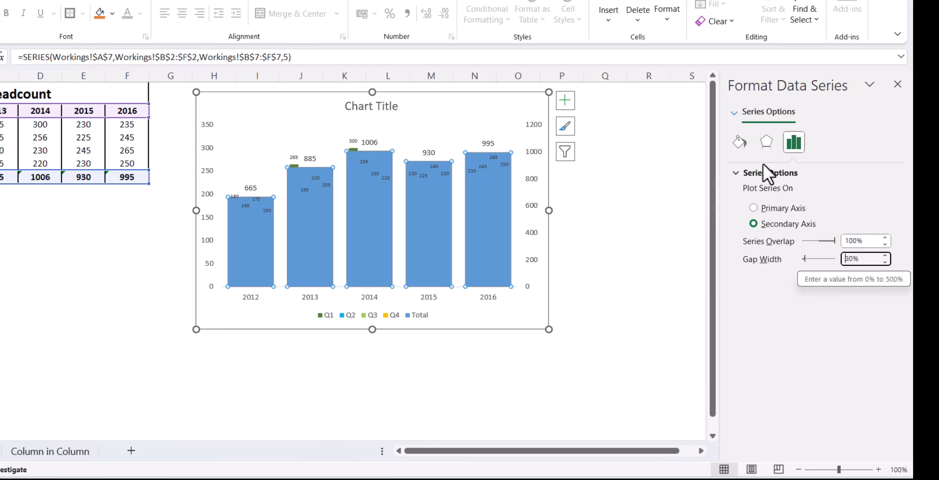
Give the Total columns a solid light blue fill with 49% transparency
{"action": "left_click", "coordinate": [735, 146]}
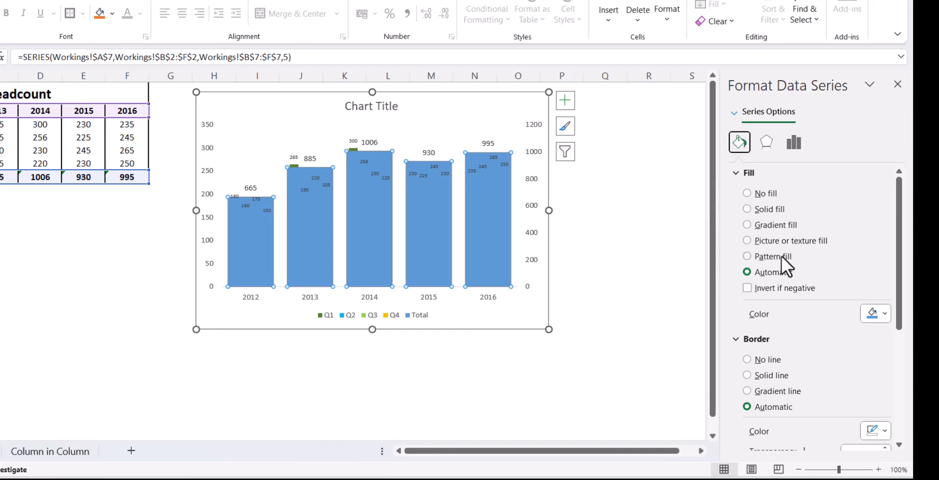
{"action": "left_click", "coordinate": [758, 211]}
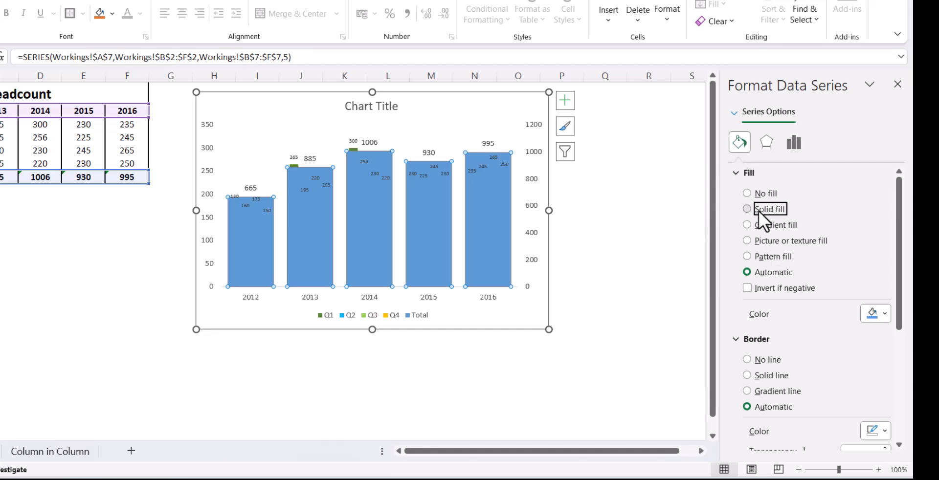
{"action": "left_click", "coordinate": [881, 316]}
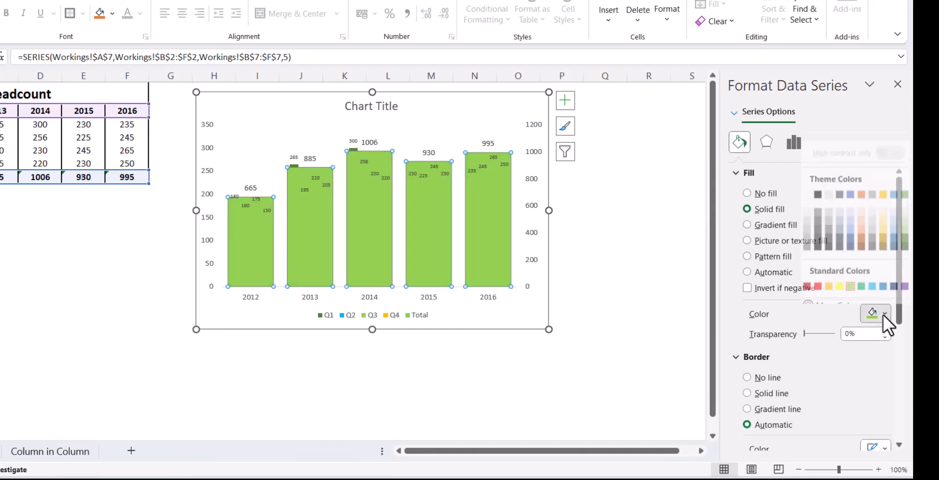
{"action": "left_click", "coordinate": [893, 209]}
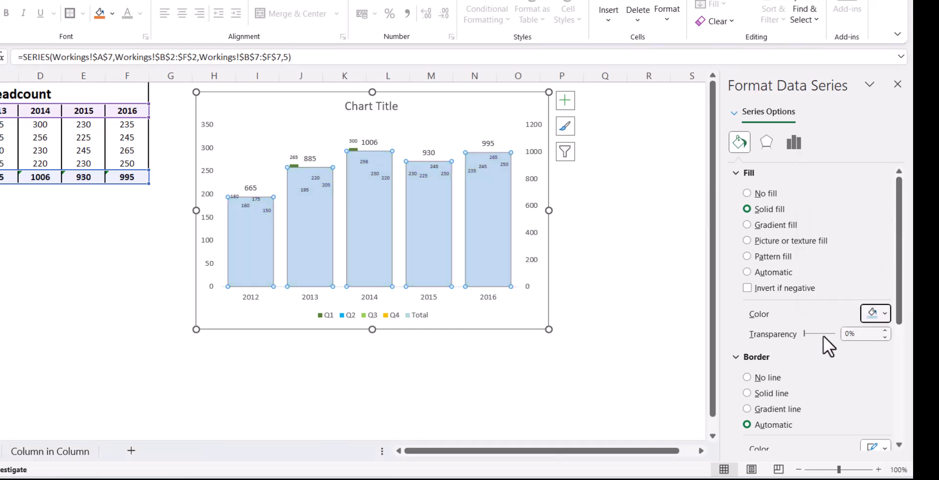
{"action": "left_click_drag", "start_coordinate": [803, 333], "coordinate": [817, 333]}
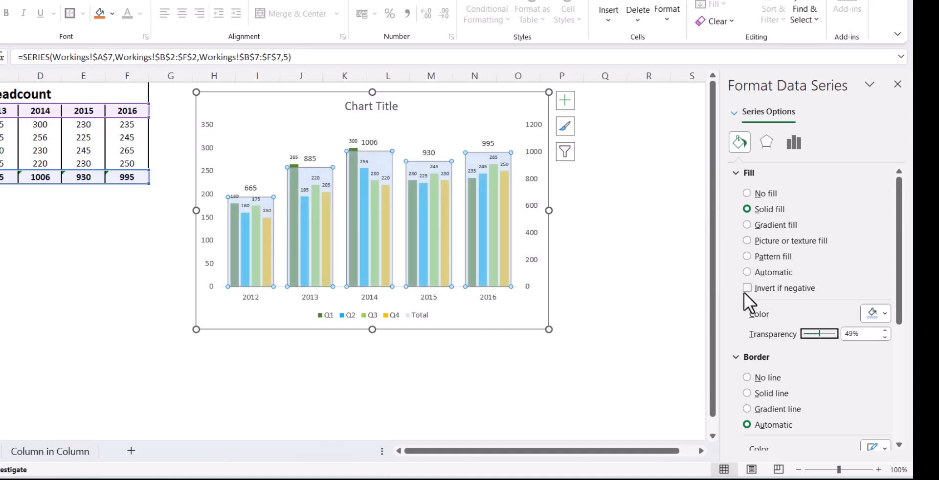
Delete the chart's secondary vertical axis and reduce the chart's height
{"action": "left_click", "coordinate": [538, 208]}
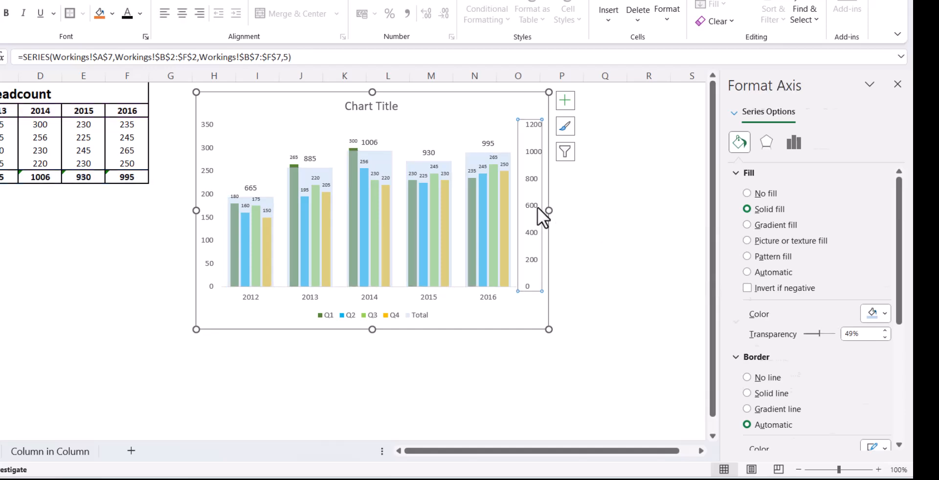
{"action": "key", "text": "Delete"}
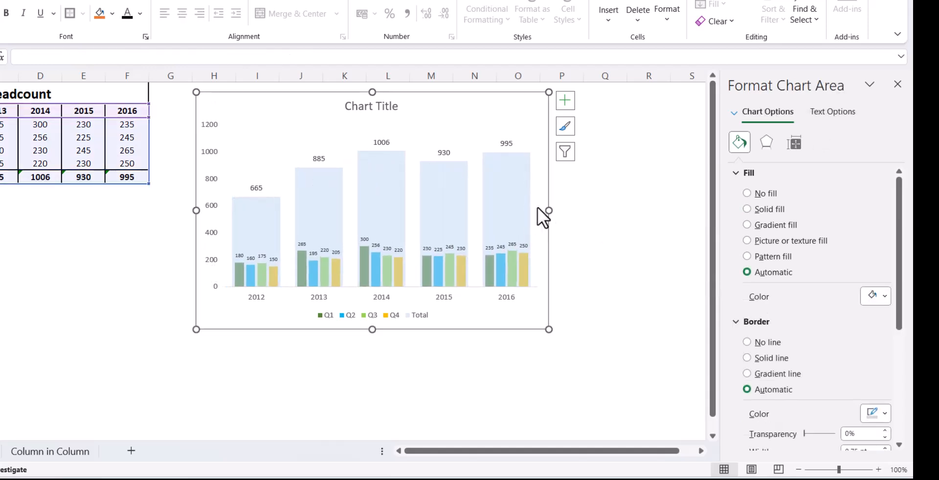
{"action": "left_click_drag", "start_coordinate": [548, 92], "coordinate": [499, 102]}
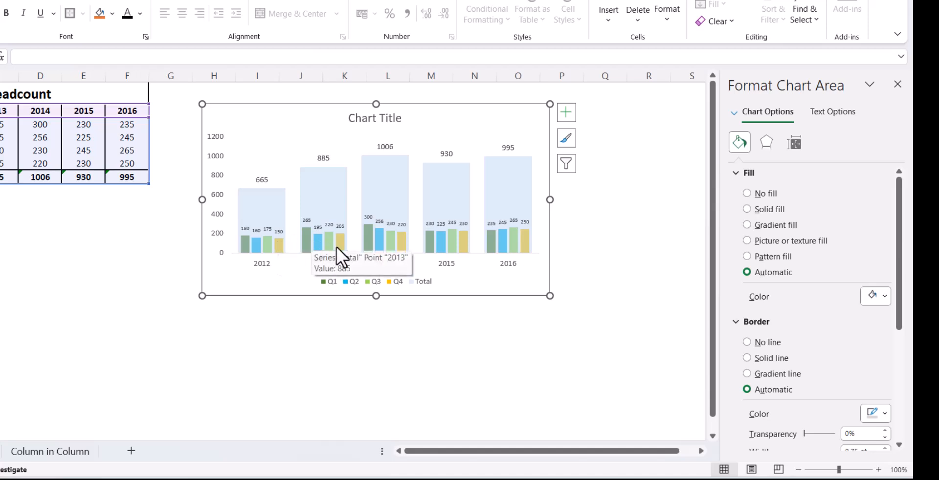
Make the Total data labels and the year labels on the horizontal axis bold and black
{"action": "left_click", "coordinate": [329, 159]}
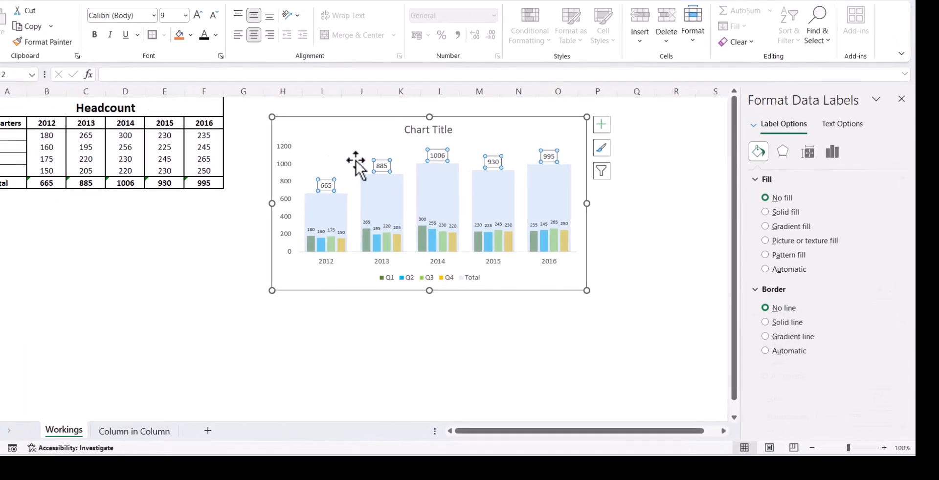
{"action": "left_click", "coordinate": [9, 13]}
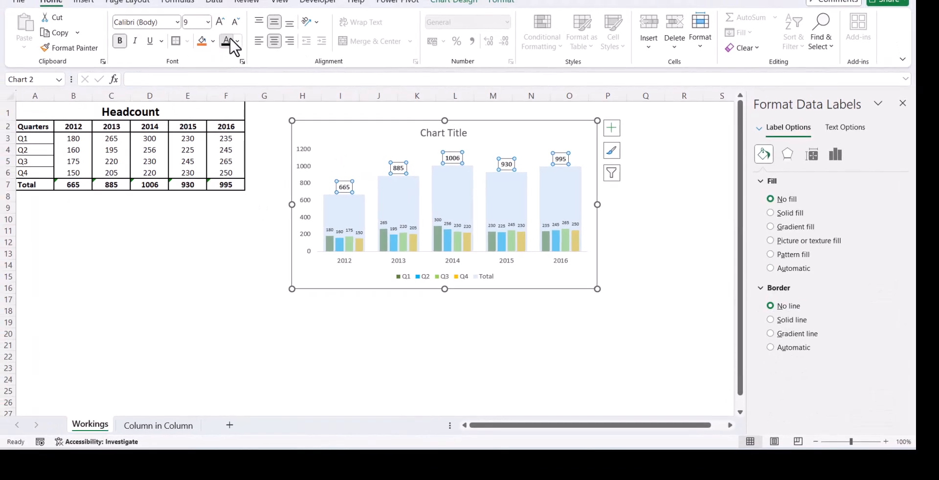
{"action": "left_click", "coordinate": [399, 261]}
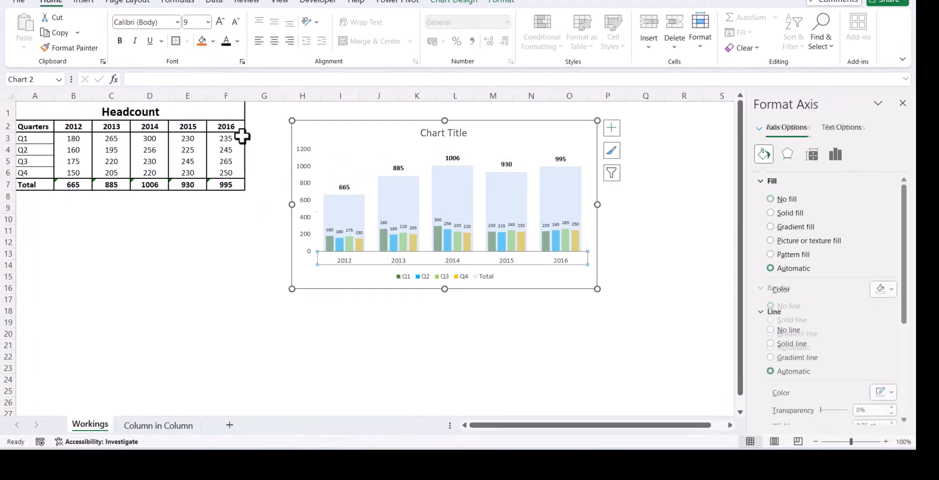
{"action": "left_click", "coordinate": [119, 41]}
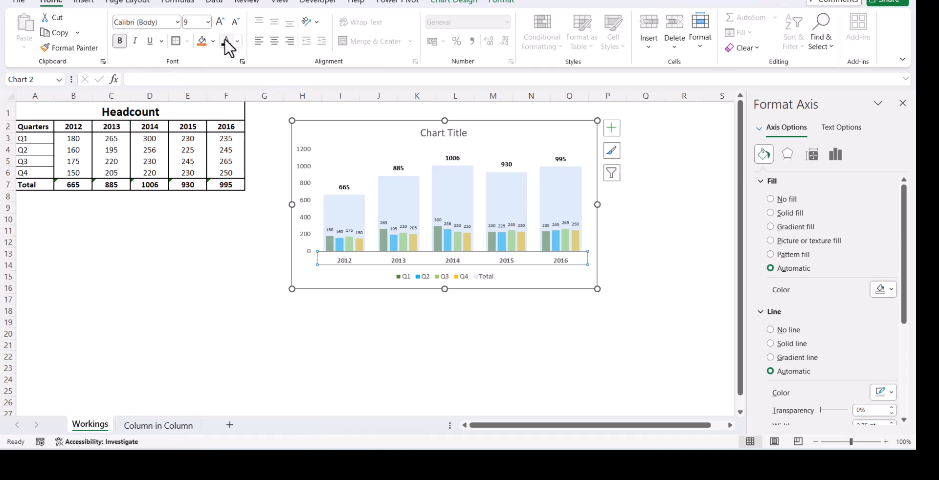
Check the plot axis, series overlap and gap width settings of the Total series
{"action": "left_click", "coordinate": [355, 342]}
{"action": "left_click", "coordinate": [338, 238]}
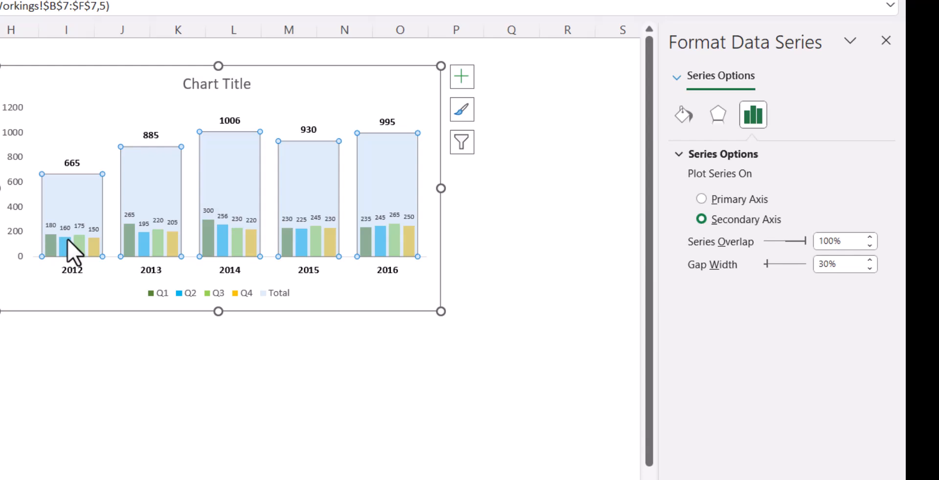
{"action": "left_click", "coordinate": [138, 380]}
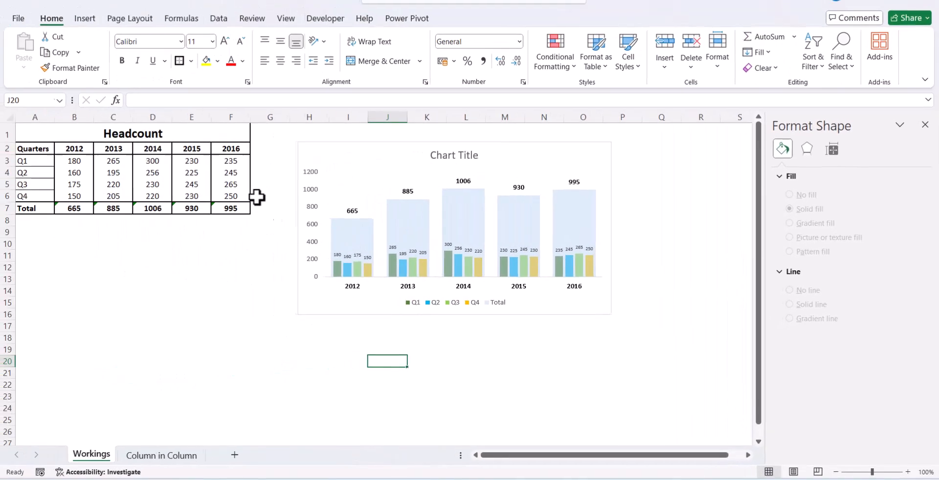
Set the 2012 Q1 headcount in B3 to 450 and the 2013 Q2 headcount in C4 to 25
{"action": "left_click", "coordinate": [78, 163]}
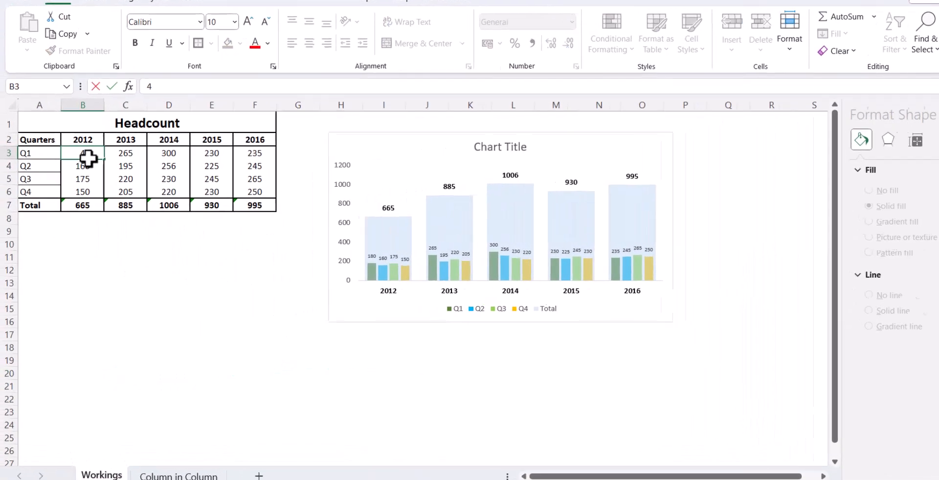
{"action": "type", "text": "450"}
{"action": "key", "text": "Return"}
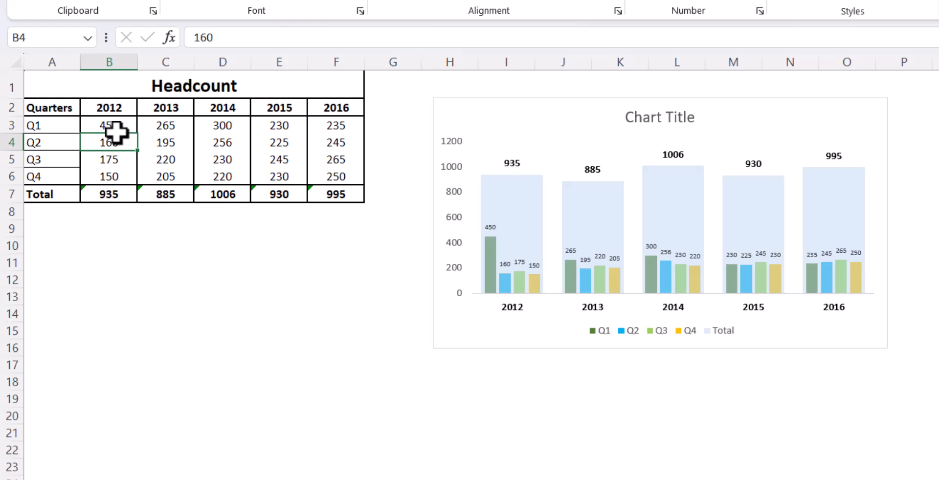
{"action": "mouse_move", "coordinate": [525, 279]}
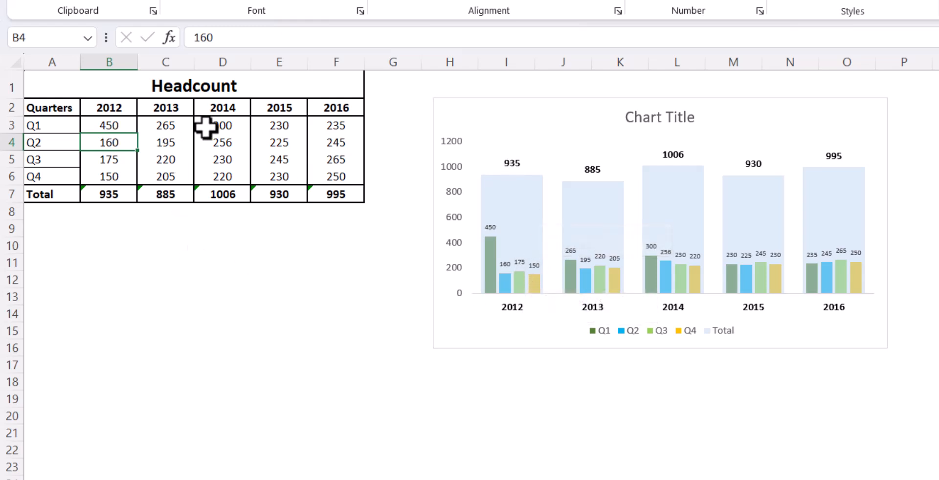
{"action": "left_click", "coordinate": [169, 146]}
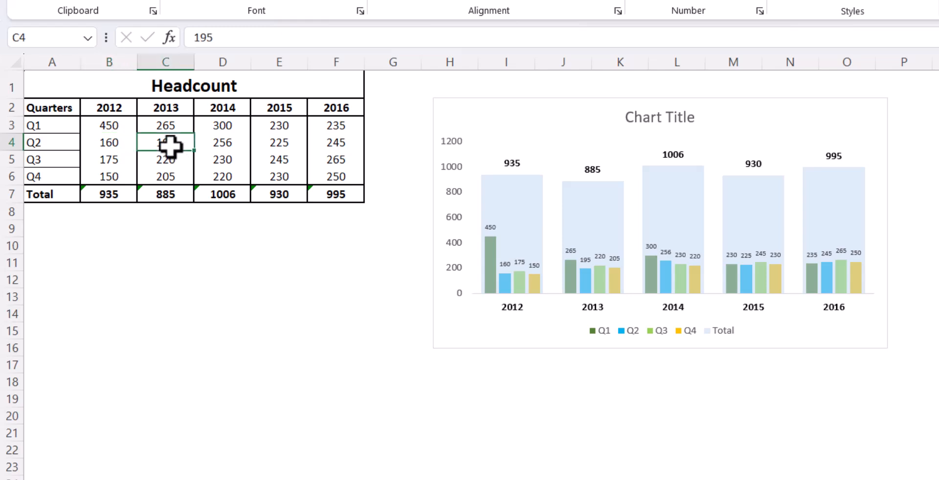
{"action": "type", "text": "25"}
{"action": "key", "text": "Return"}
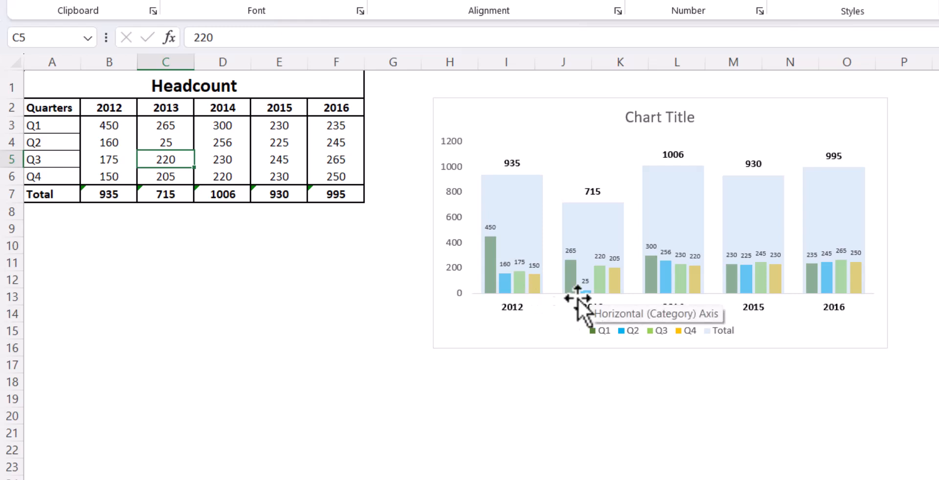
Delete the chart's primary vertical axis
{"action": "left_click", "coordinate": [456, 268]}
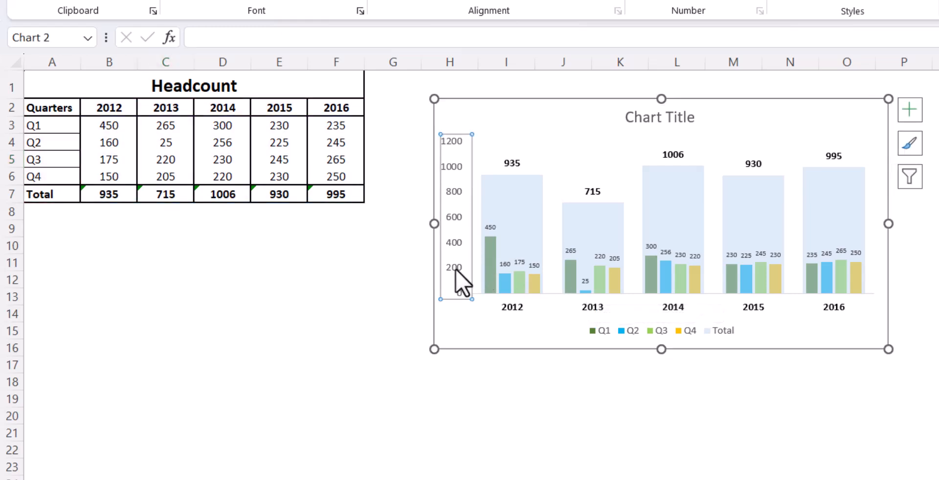
{"action": "key", "text": "Delete"}
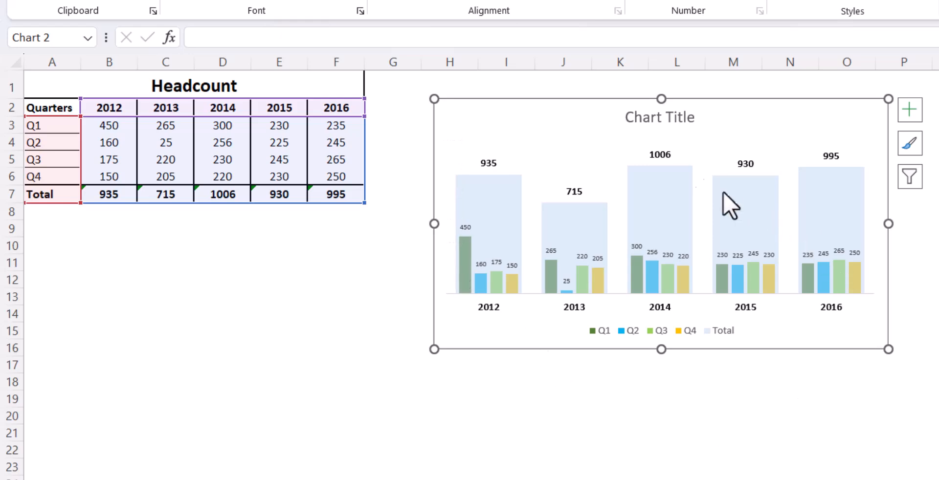